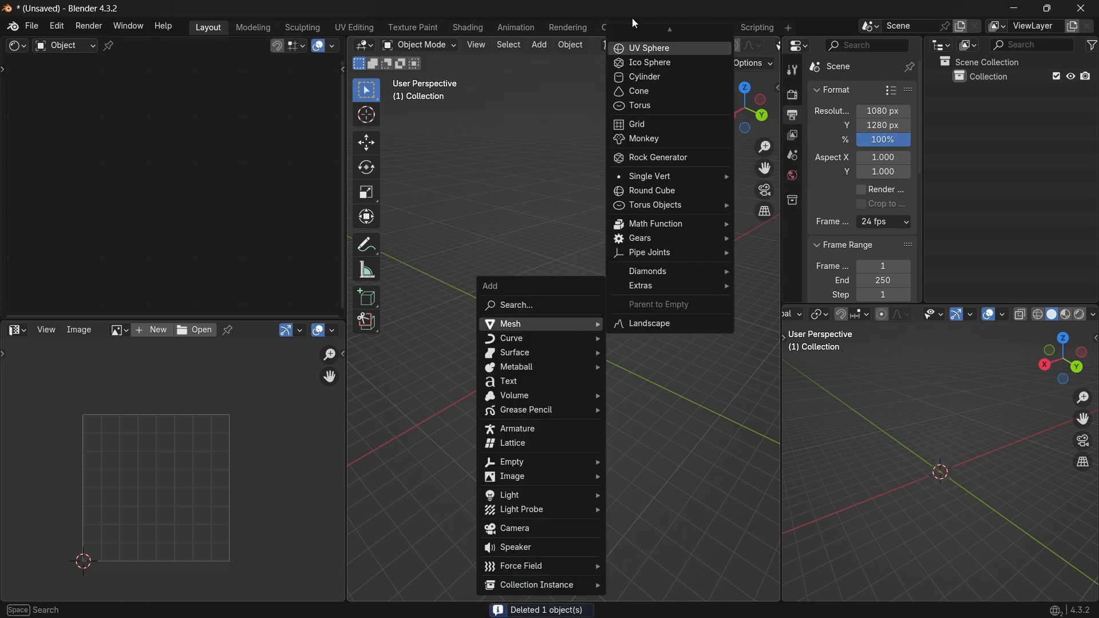
# - Add a plane and scale it up by 2, with a new default node material assigned
pyautogui.click(648, 48)
pyautogui.write('s2')
pyautogui.press('Return')
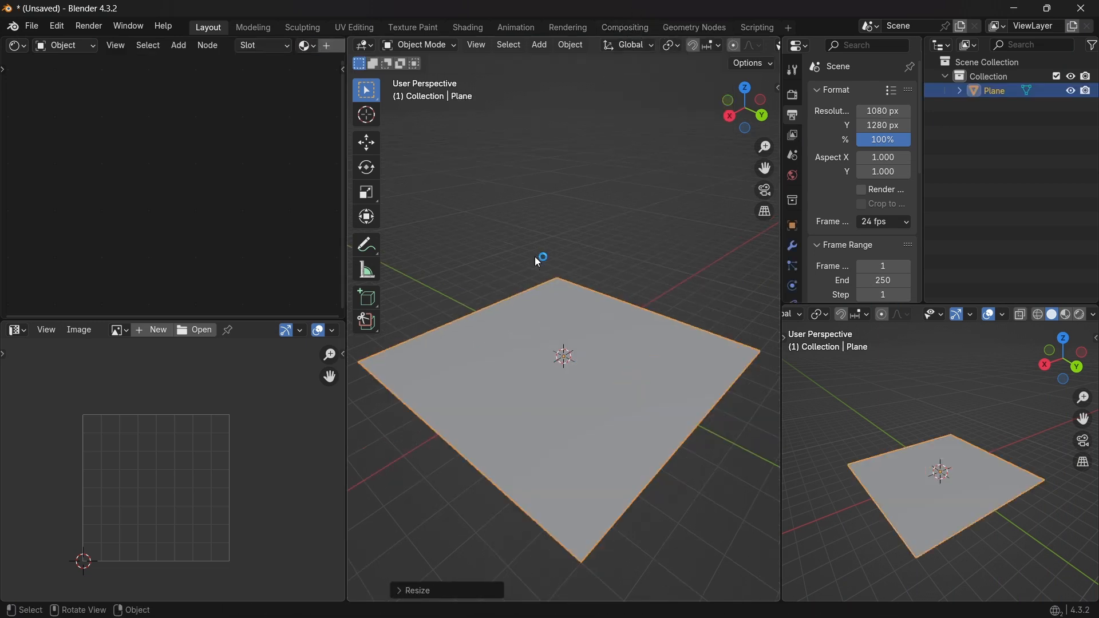
pyautogui.scroll(1, 535, 257)
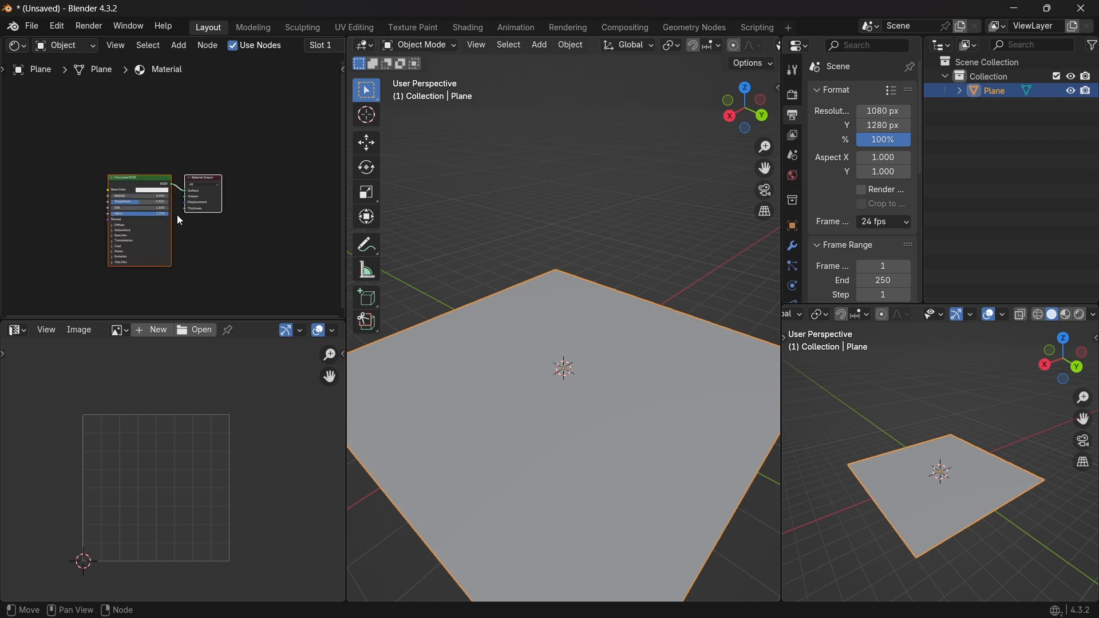
pyautogui.scroll(5, 177, 214)
# - Add a Gabor Texture node to the plane's material
pyautogui.moveTo(185, 181); pyautogui.dragTo(154, 168, button='middle')
pyautogui.hotkey('shift', 'a')
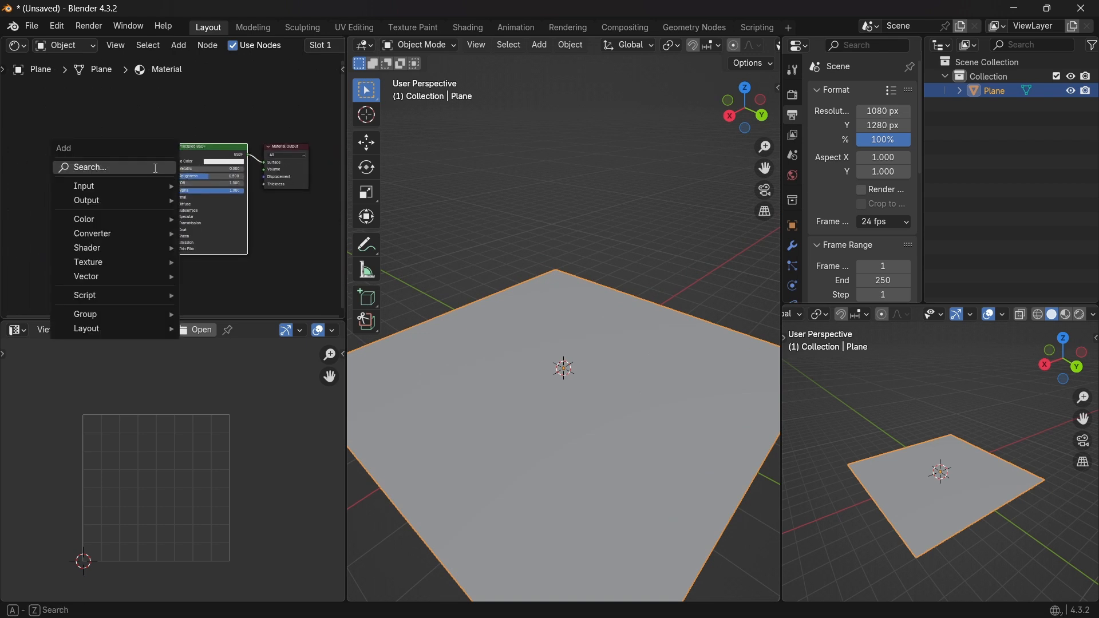
pyautogui.click(86, 169)
pyautogui.press('Escape')
# - Add a Glass BSDF beside the output and wire Gabor Value into its Normal input
pyautogui.hotkey('shift', 'a')
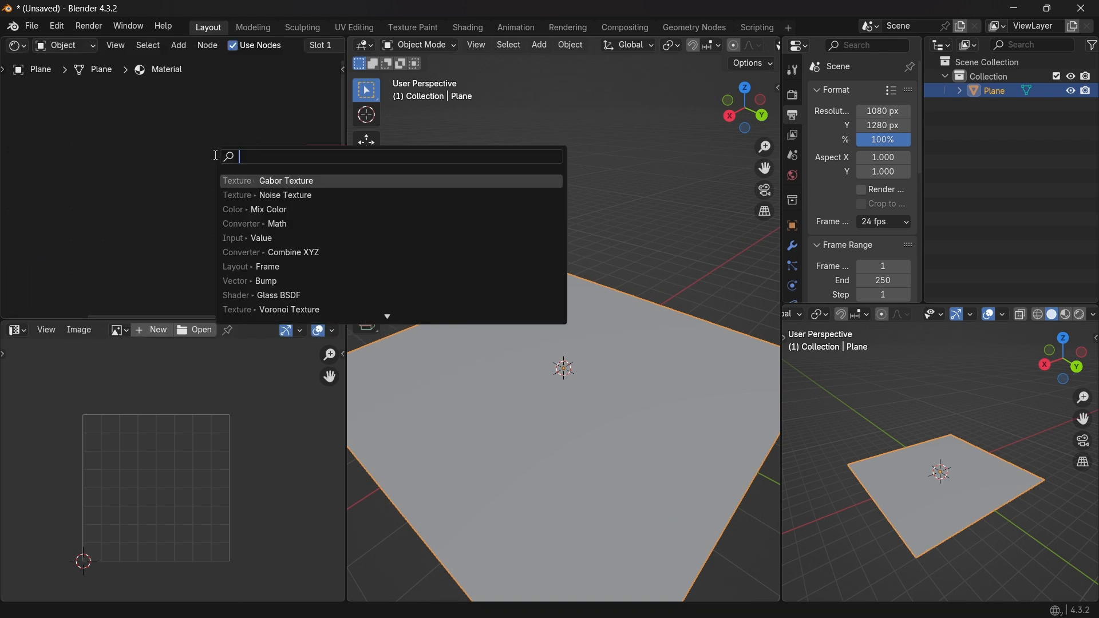
pyautogui.write('gla')
pyautogui.press('Return')
pyautogui.click(213, 160)
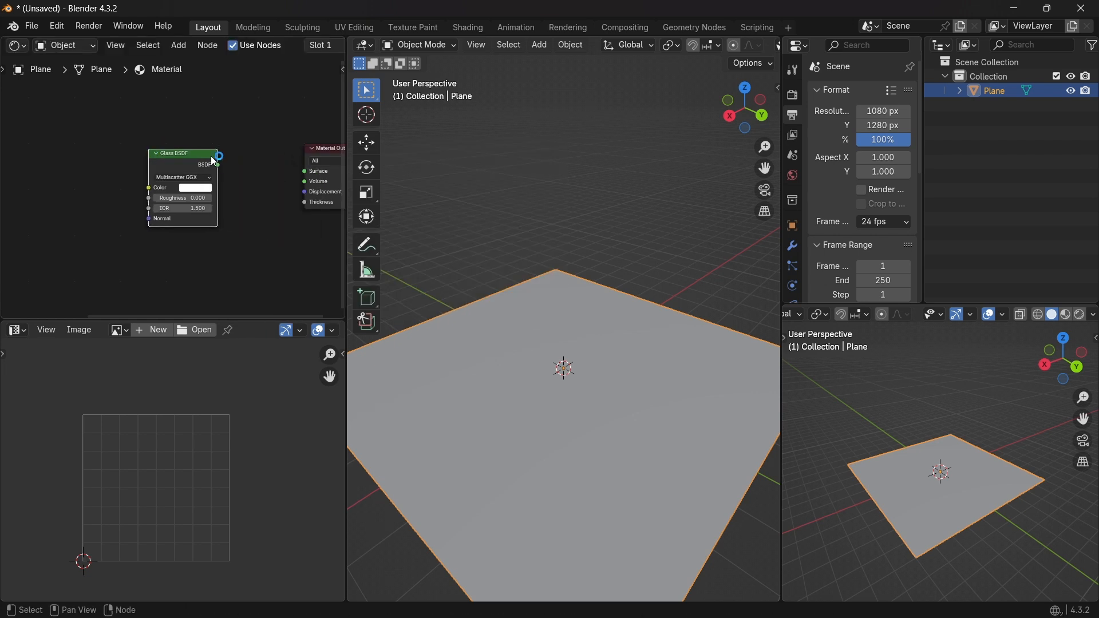
pyautogui.keyDown('ctrl'); pyautogui.scroll(3, 303, 173); pyautogui.keyUp('ctrl')
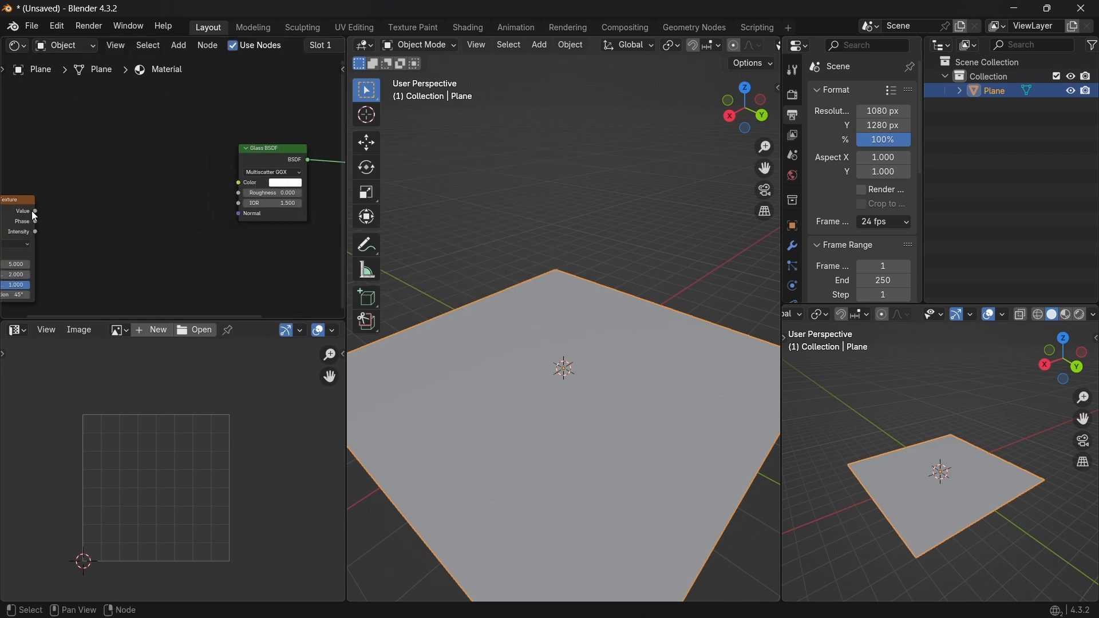
# - Insert a Bump node on the Gabor-to-Normal link, Value to Height, strength 0.3
pyautogui.hotkey('shift', 'a')
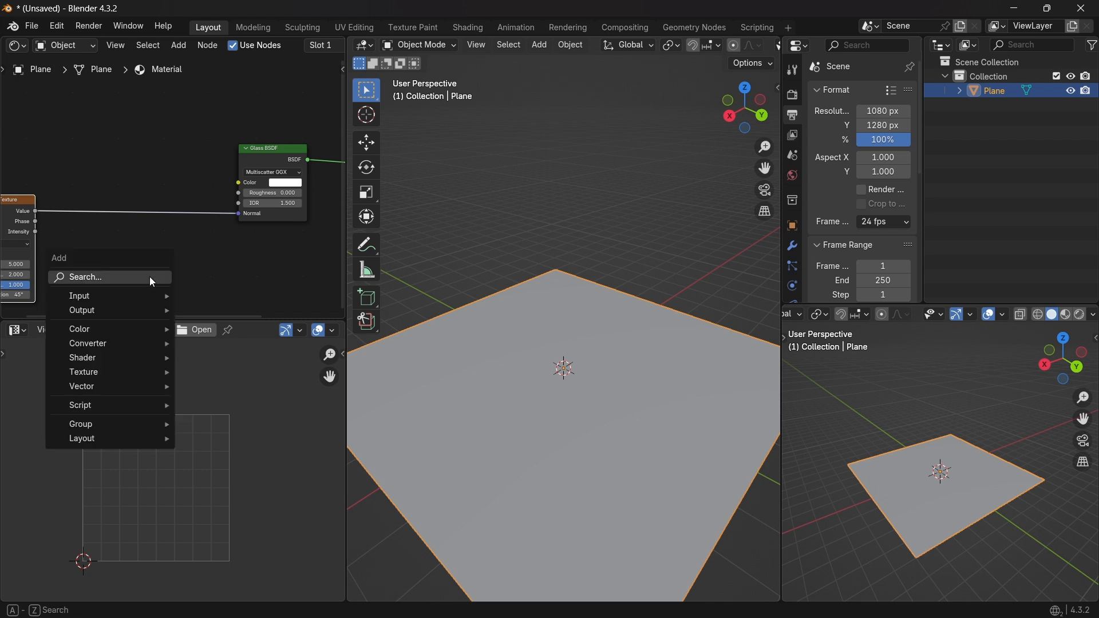
pyautogui.click(90, 278)
pyautogui.write('bu')
pyautogui.press('Return')
pyautogui.click(113, 162)
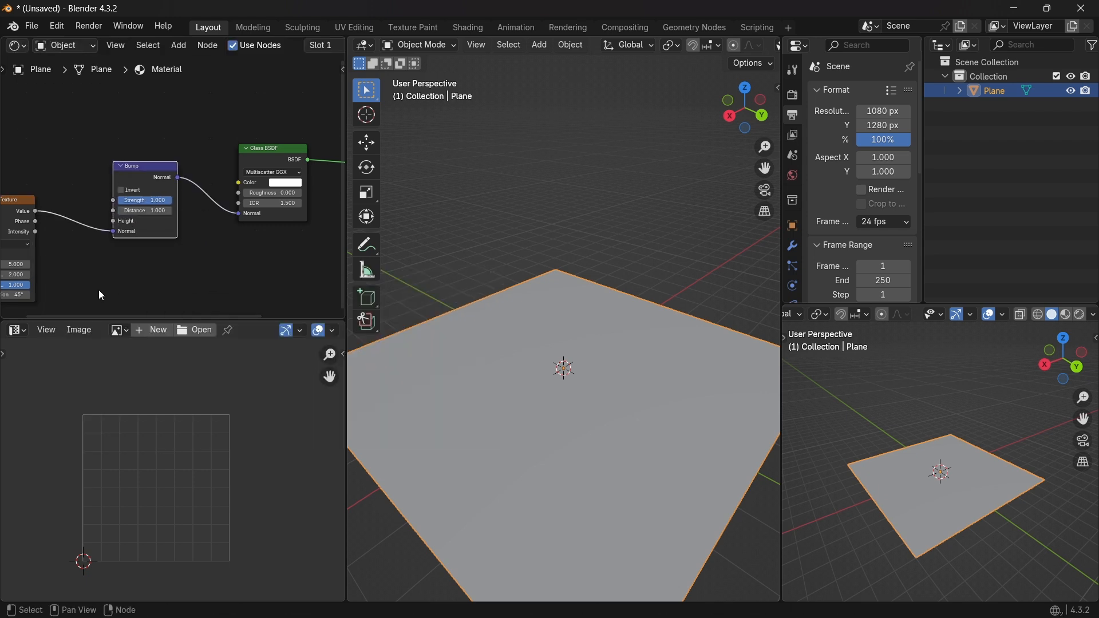
pyautogui.moveTo(112, 231); pyautogui.dragTo(113, 220)
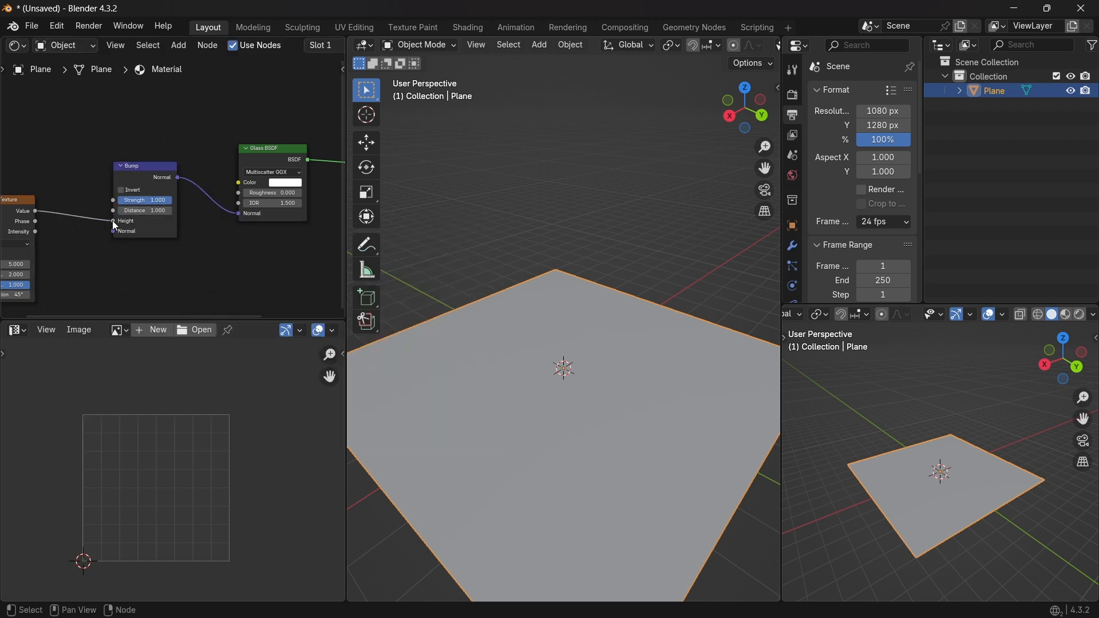
pyautogui.scroll(3, 158, 172)
pyautogui.doubleClick(140, 186)
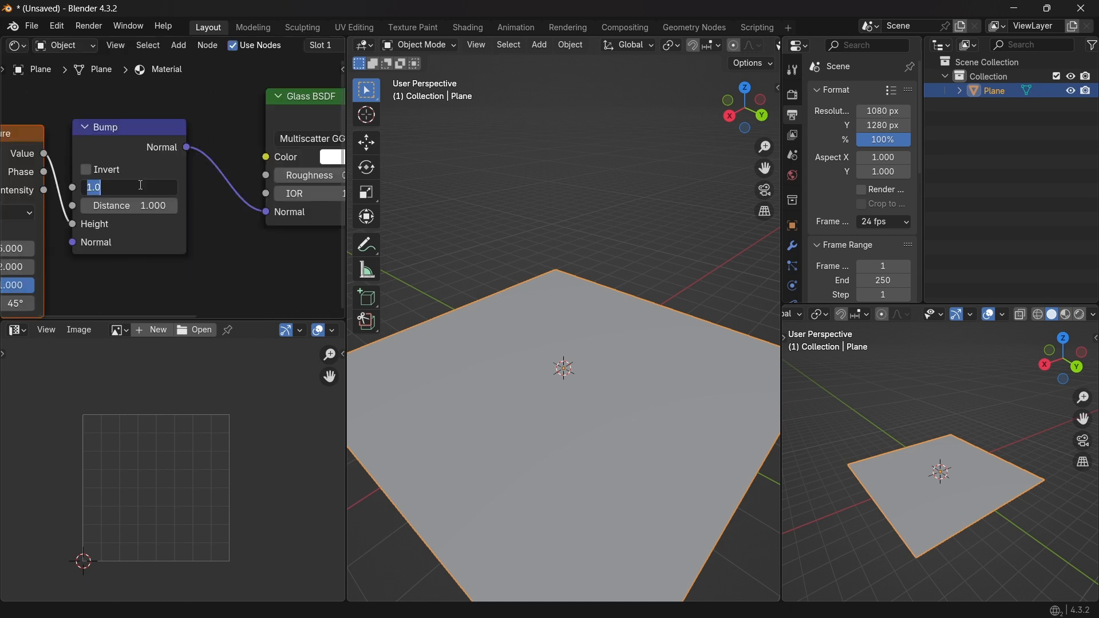
# - Set the Gabor Texture scale to 40 and orientation to 0 degrees
pyautogui.moveTo(60, 244); pyautogui.dragTo(249, 273, button='middle')
pyautogui.doubleClick(248, 270)
pyautogui.write('40')
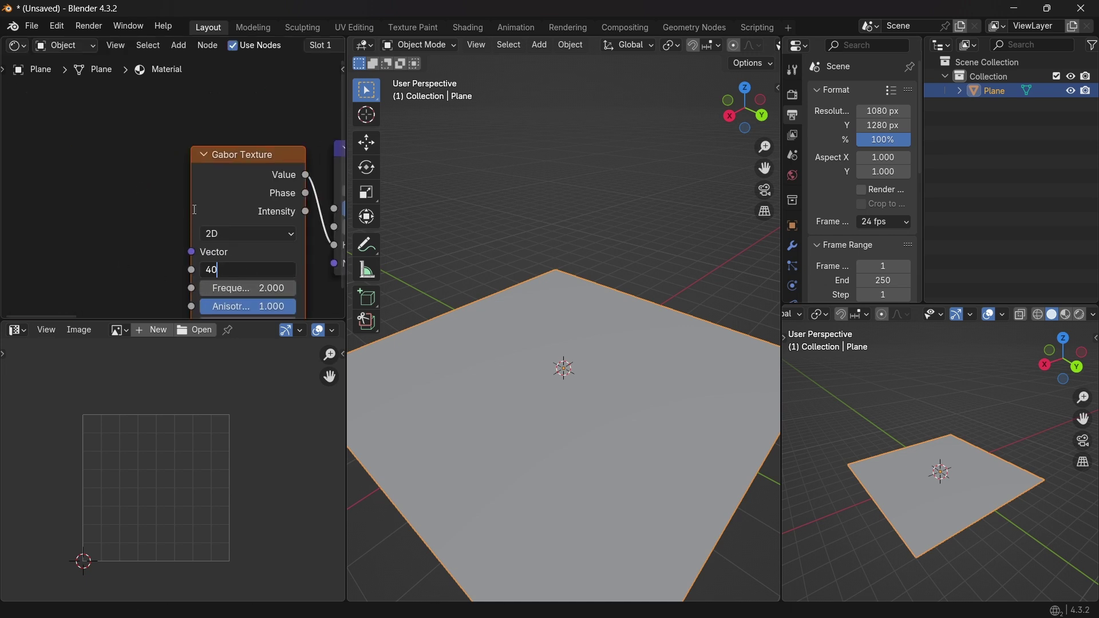
pyautogui.press('Return')
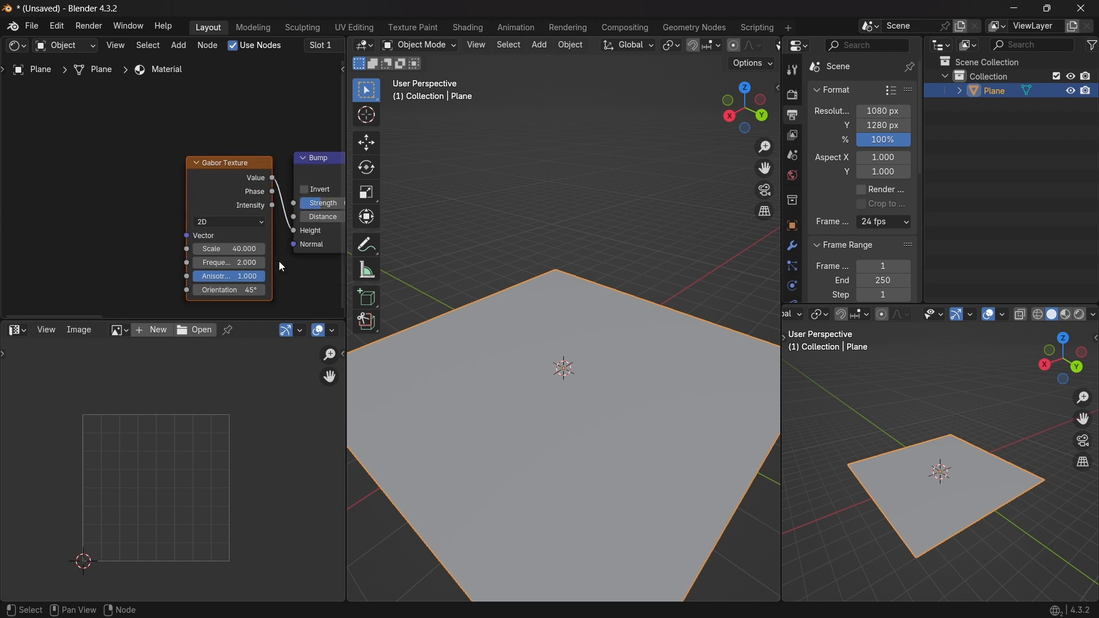
pyautogui.scroll(-3, 280, 262)
pyautogui.doubleClick(205, 242)
pyautogui.write('0')
pyautogui.press('Return')
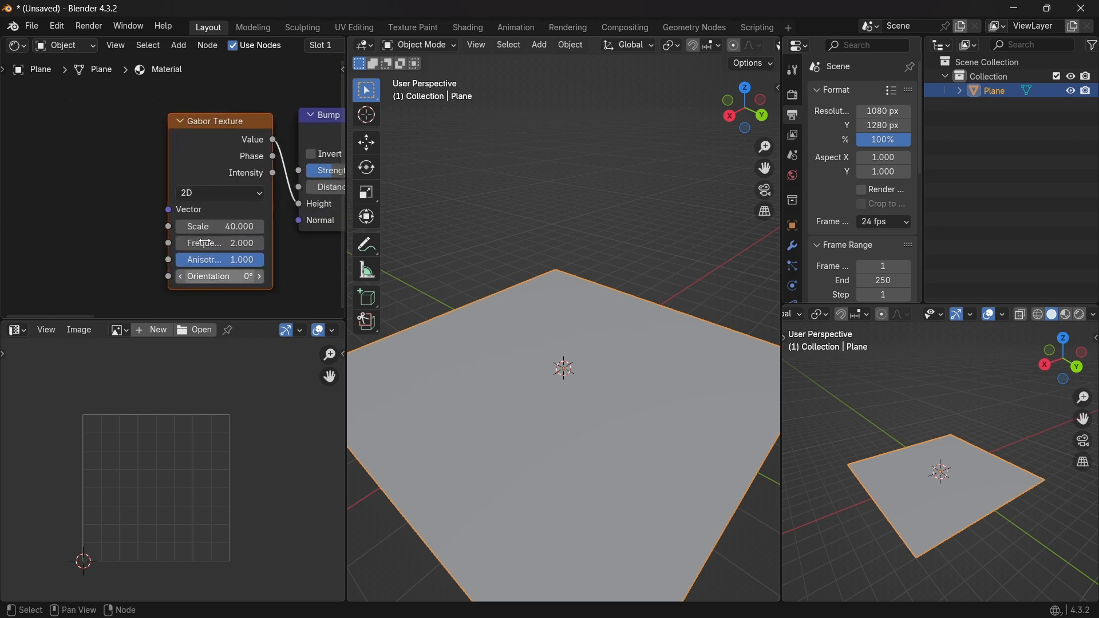
pyautogui.scroll(3, 205, 242)
pyautogui.hotkey('shift', 'a')
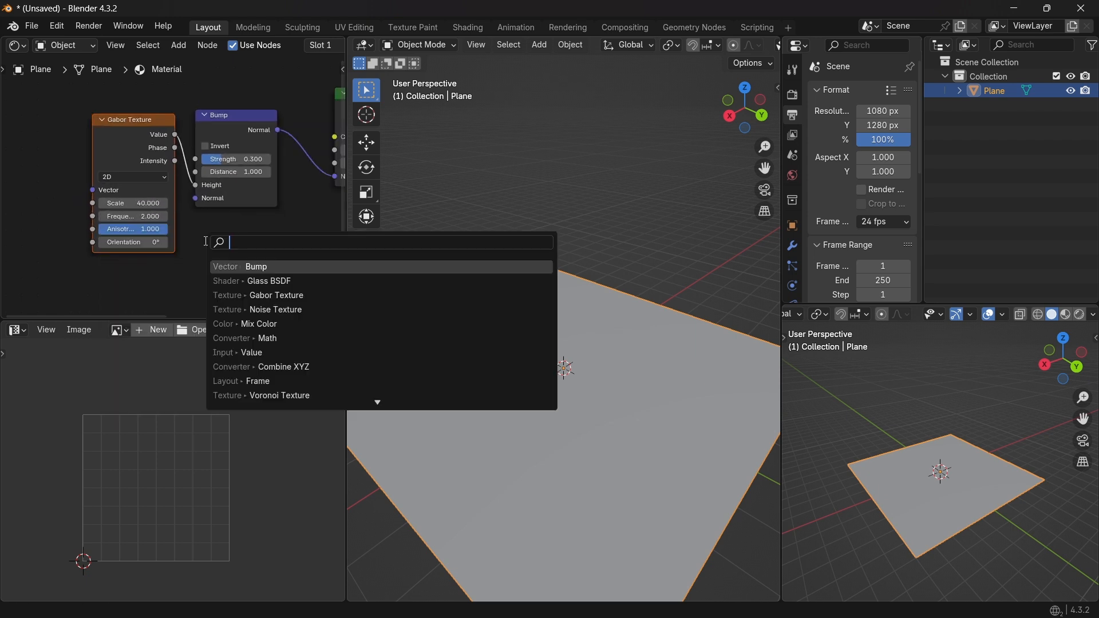
pyautogui.write('value')
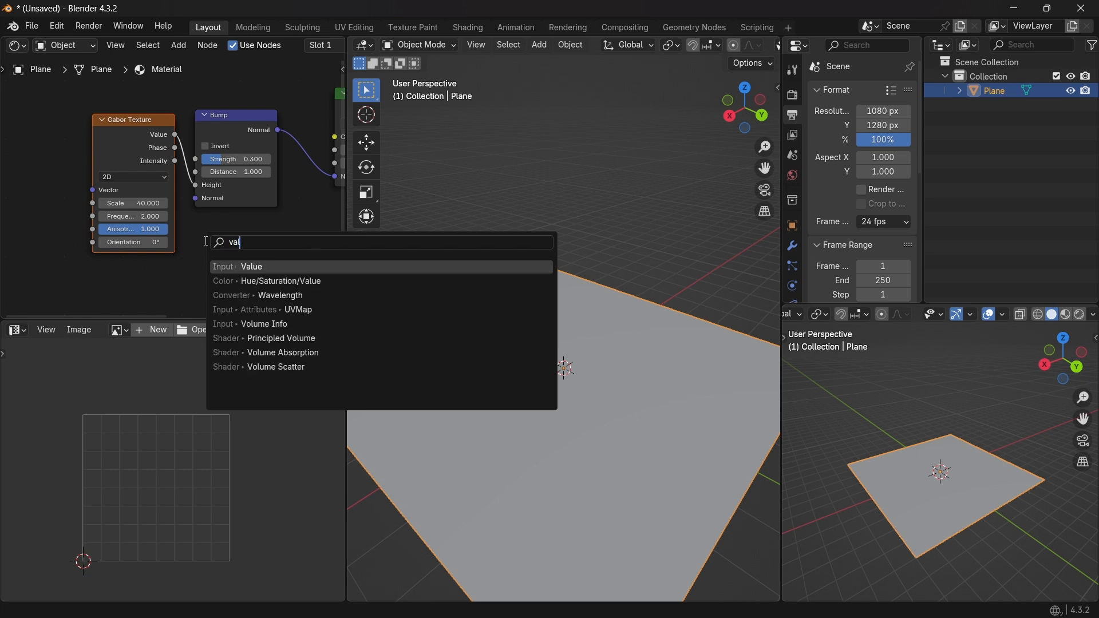
# - Add Value and Combine XYZ nodes left of the Gabor Texture and reposition Texture Coordinate
pyautogui.press('Return')
pyautogui.click(48, 91)
pyautogui.scroll(-2, 190, 138)
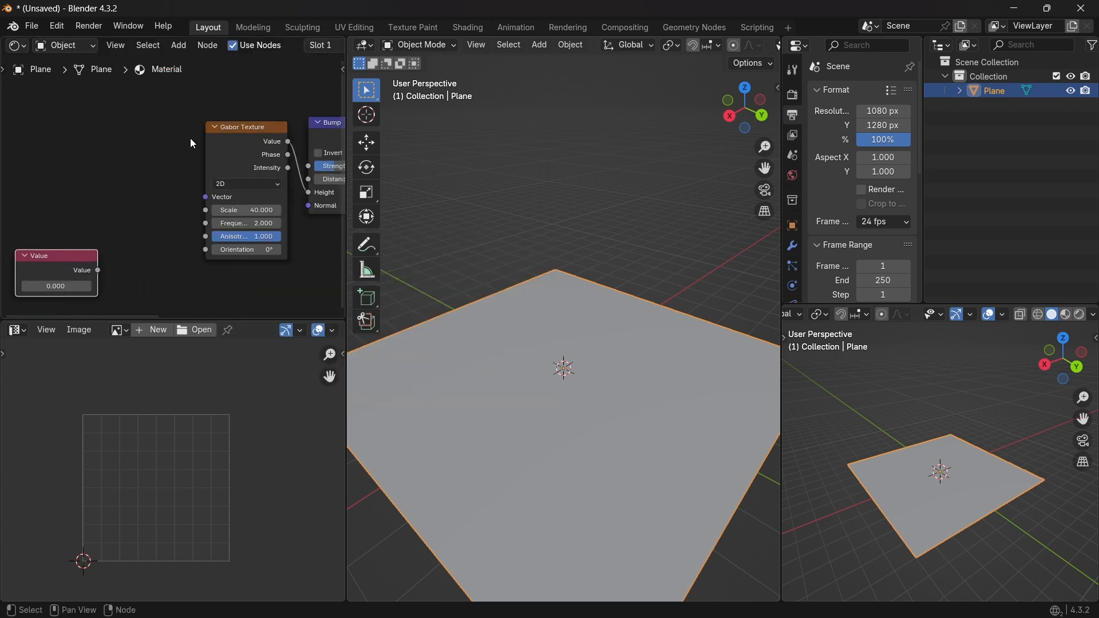
pyautogui.hotkey('shift', 'a')
pyautogui.write('com')
pyautogui.press('Return')
pyautogui.click(90, 173)
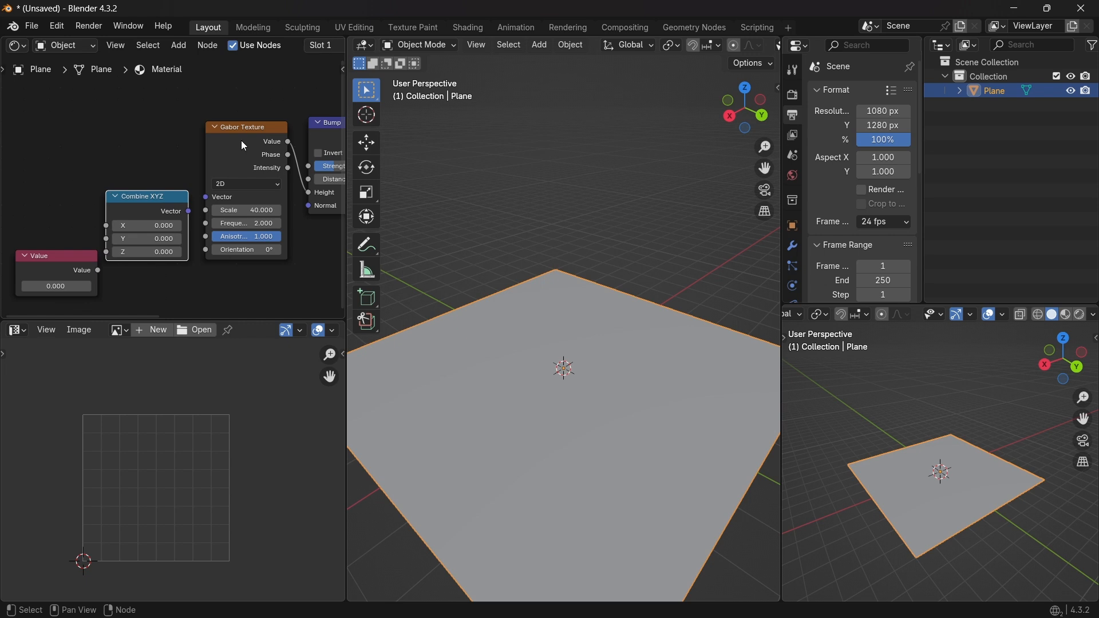
pyautogui.scroll(-3, 241, 140)
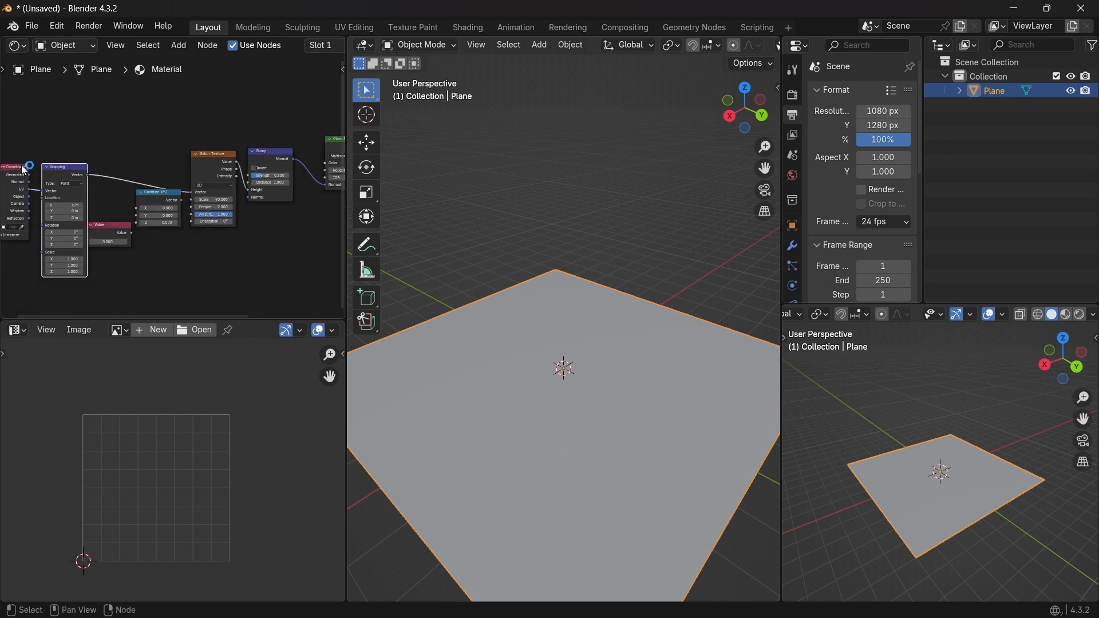
pyautogui.scroll(-1, 25, 165)
pyautogui.moveTo(26, 165); pyautogui.dragTo(34, 172)
pyautogui.scroll(-2, 178, 195)
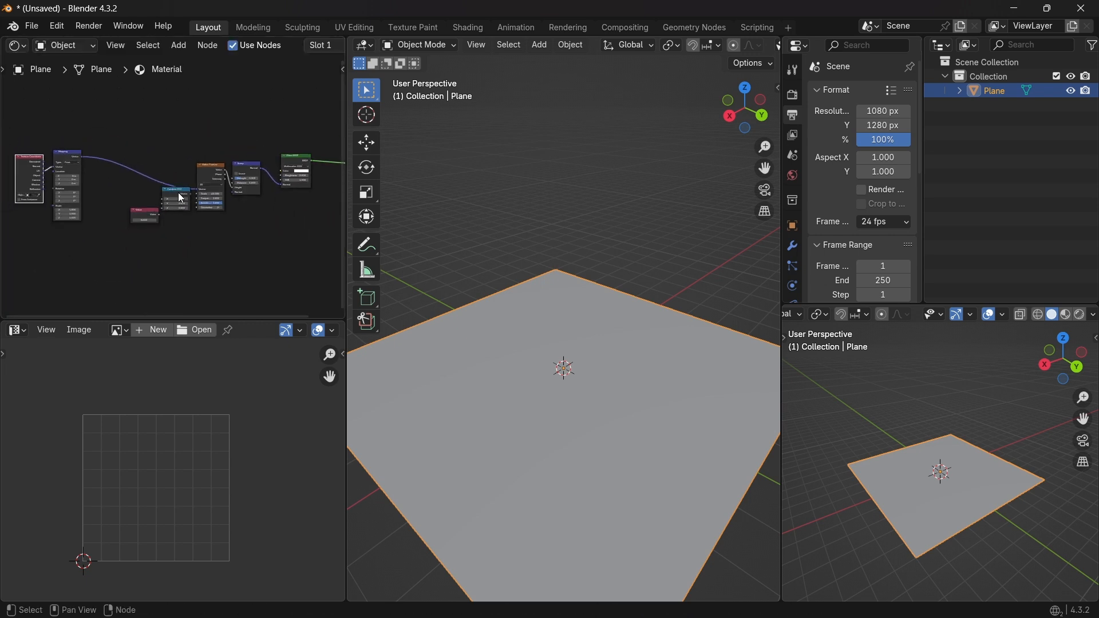
pyautogui.scroll(3, 169, 213)
pyautogui.scroll(2, 168, 213)
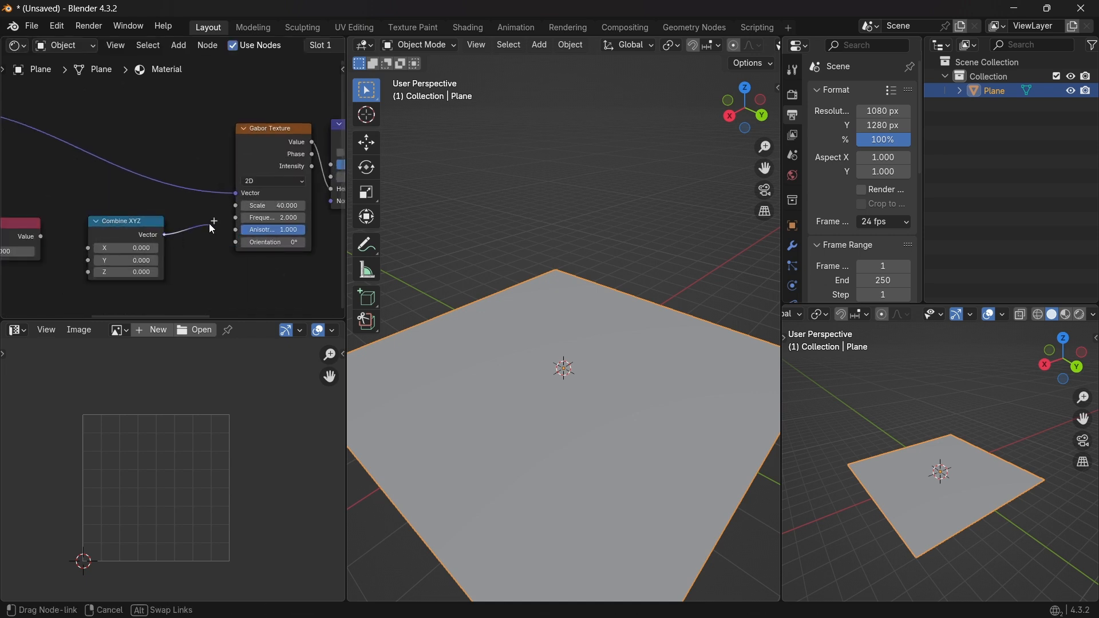
# - Connect Combine XYZ Vector to the Mapping Location input and tidy the node layout
pyautogui.moveTo(158, 235)
pyautogui.mouseDown(button='middle')
pyautogui.moveTo(80, 183)
pyautogui.moveTo(116, 153)
pyautogui.mouseUp(button='middle')
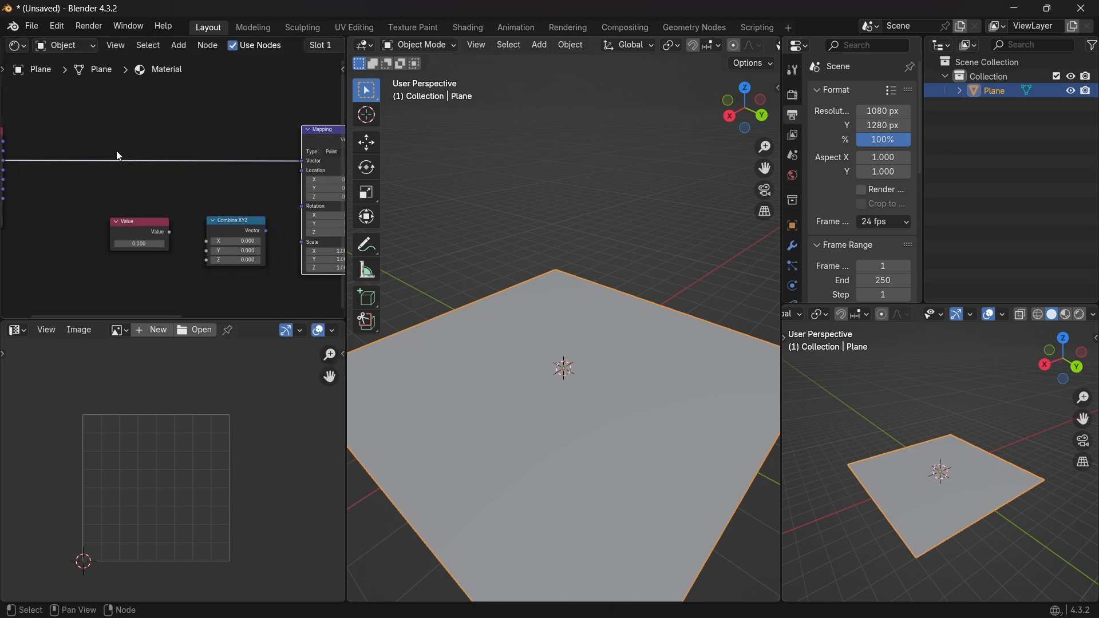
pyautogui.scroll(-3, 116, 154)
pyautogui.moveTo(198, 164); pyautogui.dragTo(163, 159)
pyautogui.moveTo(204, 214)
pyautogui.mouseDown()
pyautogui.moveTo(152, 219)
pyautogui.moveTo(201, 232)
pyautogui.mouseUp()
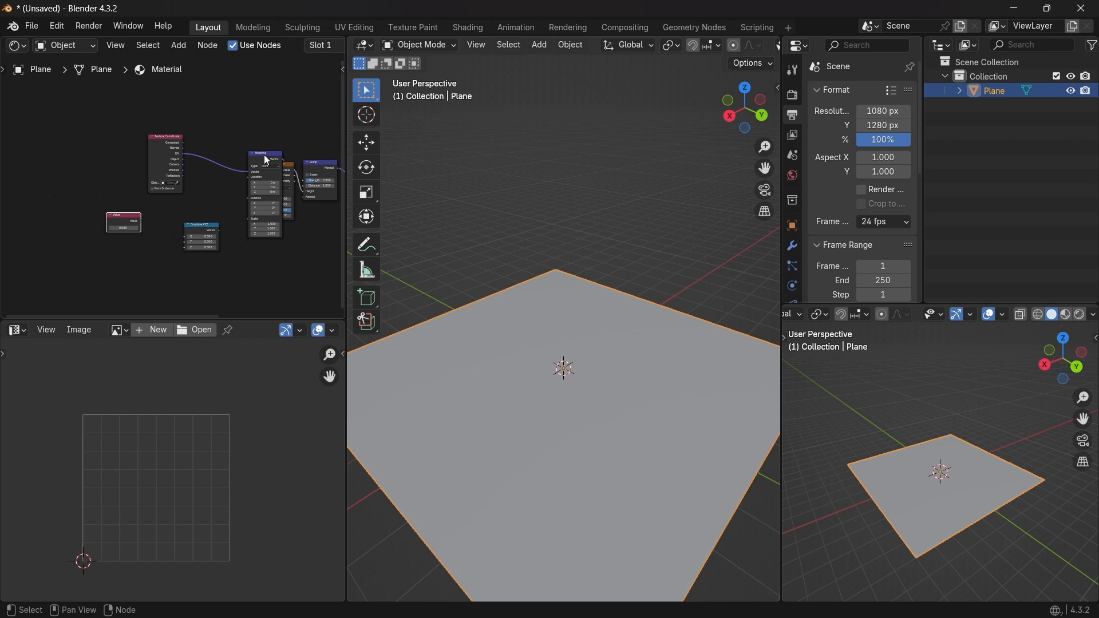
pyautogui.scroll(4, 263, 154)
pyautogui.moveTo(150, 206)
pyautogui.mouseDown()
pyautogui.moveTo(168, 219)
pyautogui.moveTo(246, 156)
pyautogui.mouseUp()
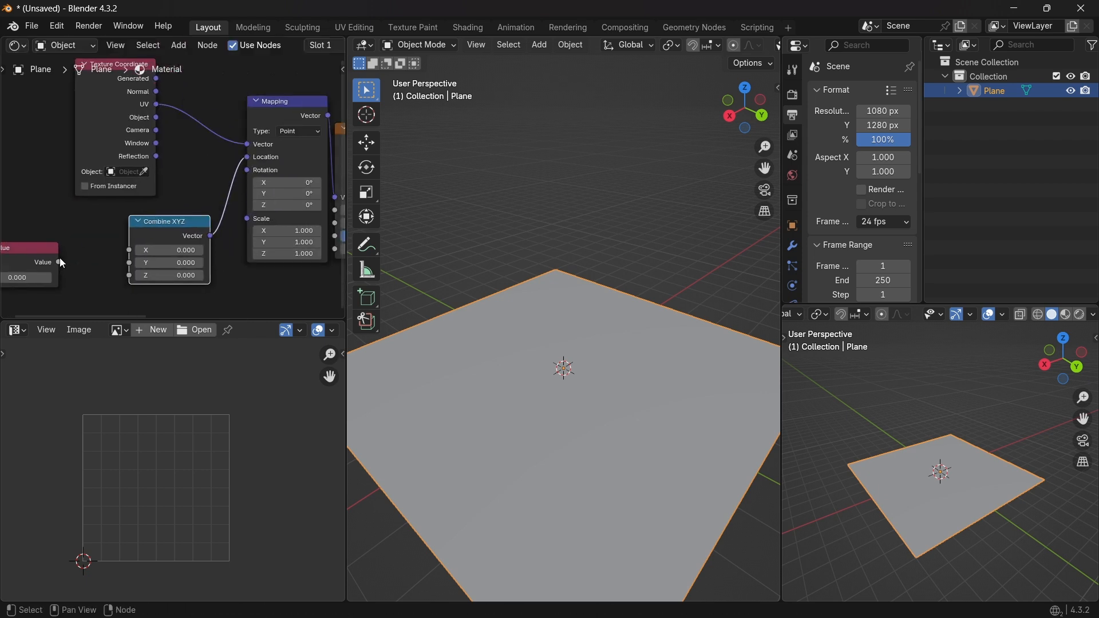
pyautogui.moveTo(257, 215); pyautogui.dragTo(85, 215, button='middle')
pyautogui.moveTo(258, 172); pyautogui.dragTo(128, 172, button='middle')
pyautogui.moveTo(163, 163); pyautogui.dragTo(169, 152)
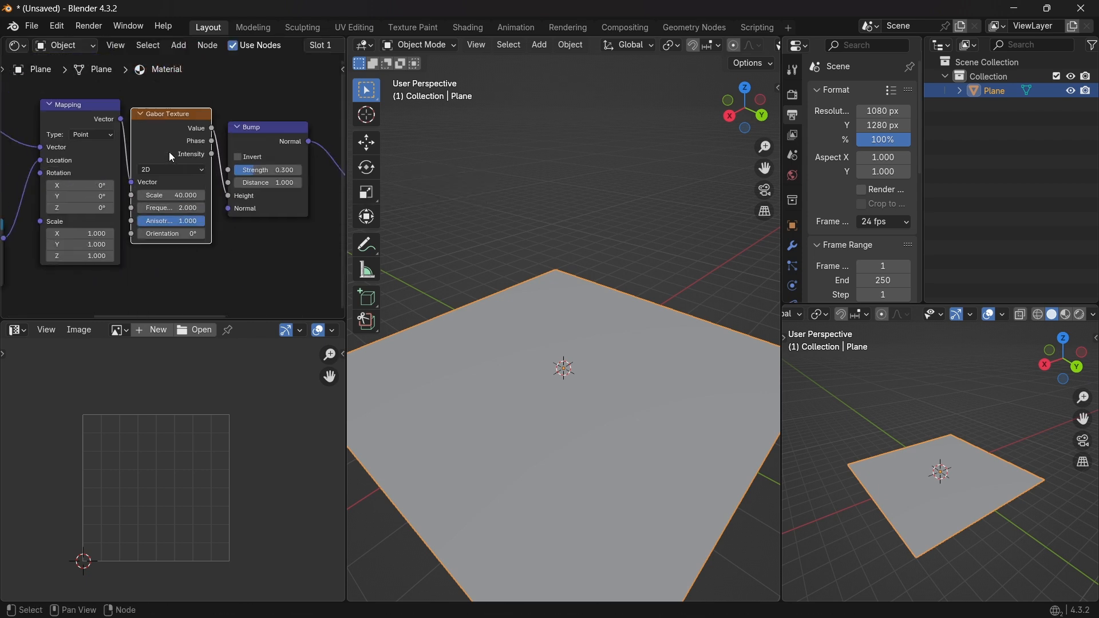
# - Insert a Mix node between Mapping and Gabor and feed a Noise Texture into its B input
pyautogui.hotkey('shift', 'a')
pyautogui.write('ix')
pyautogui.press('Return')
pyautogui.click(82, 154)
pyautogui.scroll(-3, 162, 215)
pyautogui.hotkey('shift', 'a')
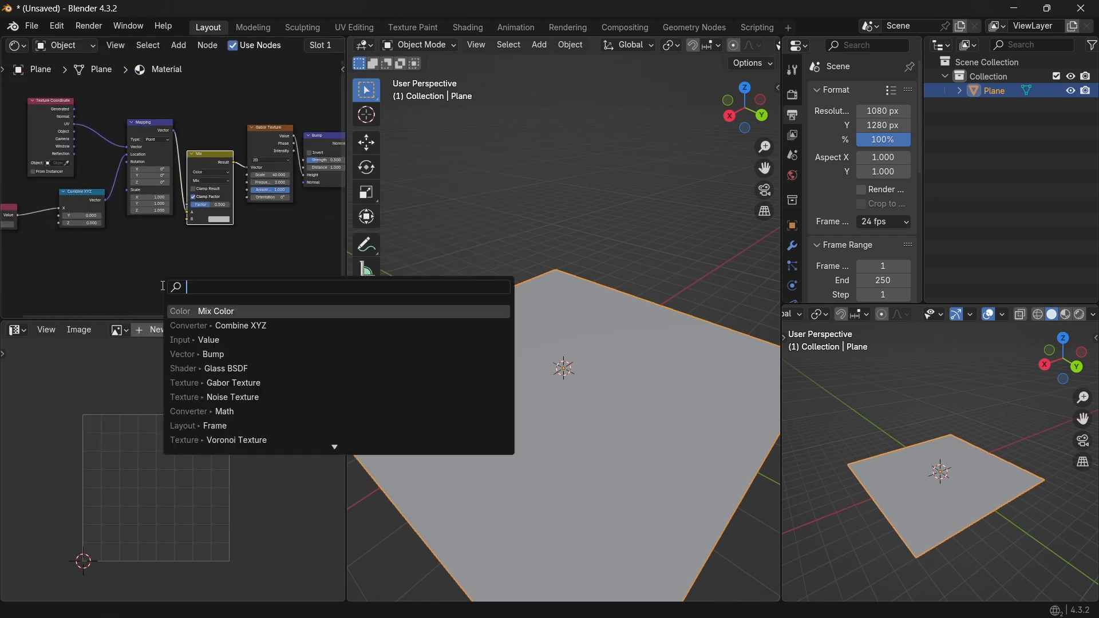
pyautogui.click(230, 397)
pyautogui.click(179, 243)
pyautogui.click(225, 216)
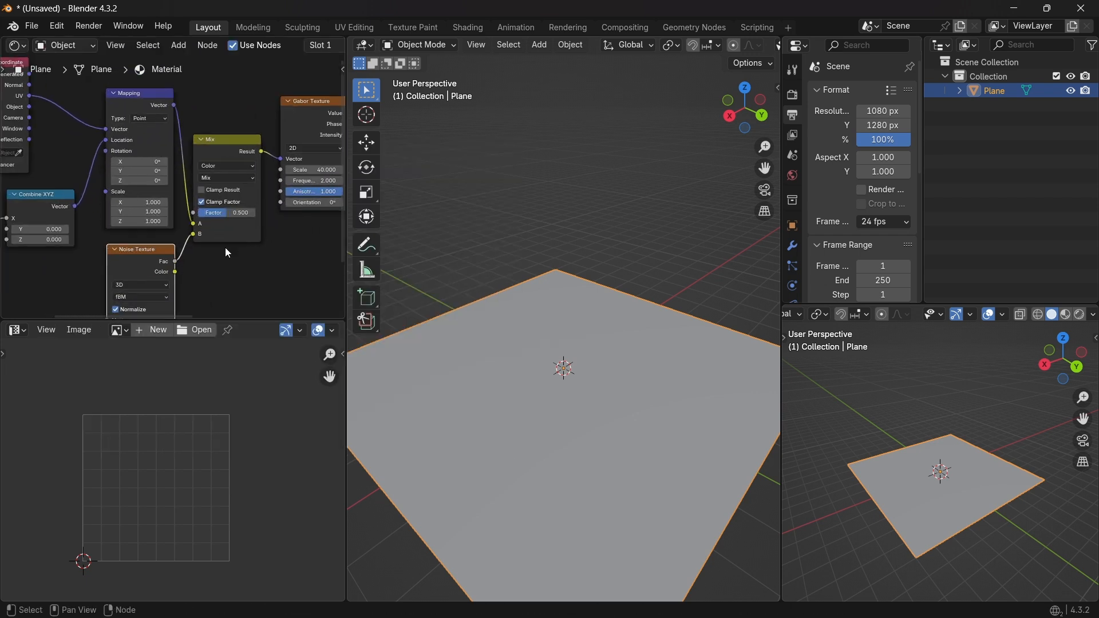
pyautogui.scroll(3, 224, 248)
pyautogui.moveTo(225, 247)
pyautogui.keyDown('shift'); pyautogui.mouseDown(button='middle')
pyautogui.moveTo(181, 247)
pyautogui.moveTo(175, 218)
pyautogui.mouseUp(button='middle'); pyautogui.keyUp('shift')
pyautogui.scroll(-3, 181, 248)
pyautogui.scroll(4, 181, 248)
pyautogui.scroll(1, 174, 217)
# - Add a Math node set to Multiply and duplicate it below
pyautogui.hotkey('shift', 'a')
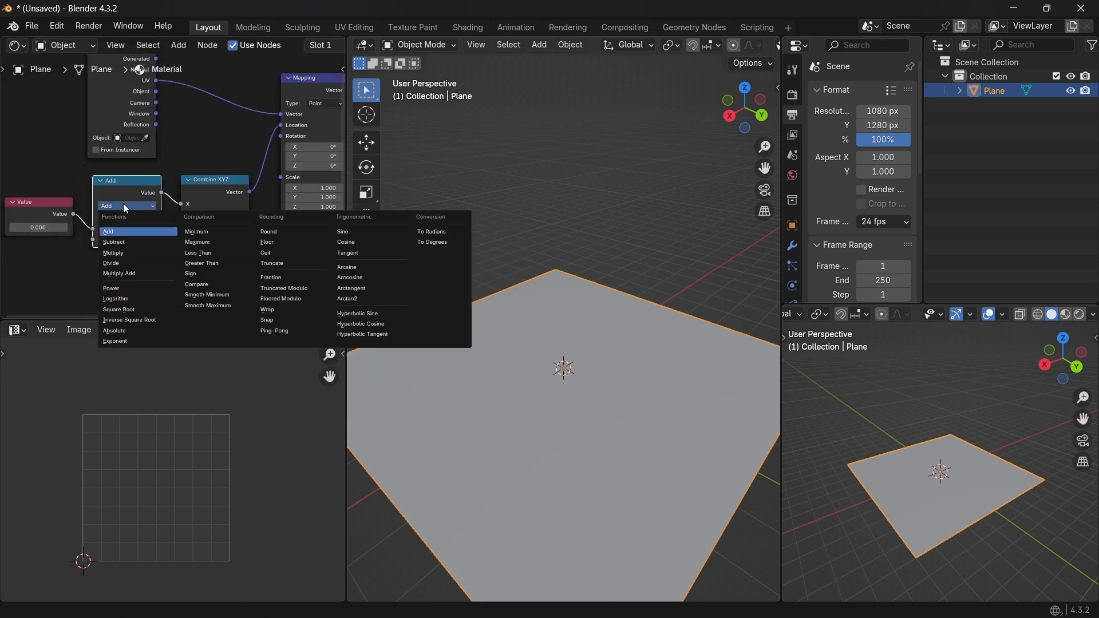
pyautogui.click(121, 252)
pyautogui.click(124, 241)
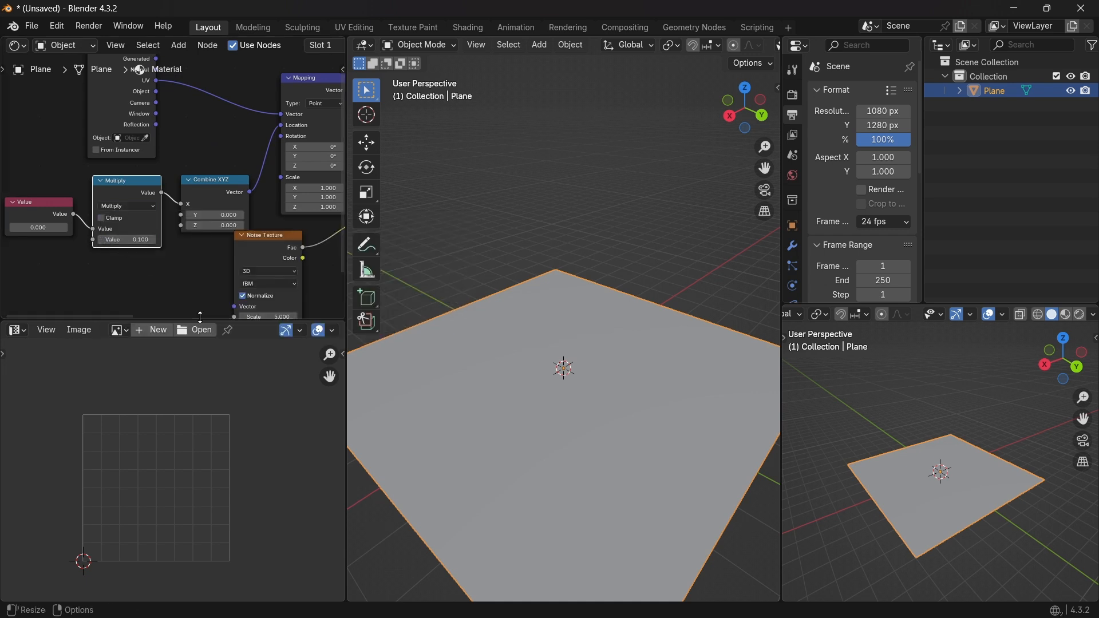
pyautogui.hotkey('shift', 'd')
pyautogui.click(159, 227)
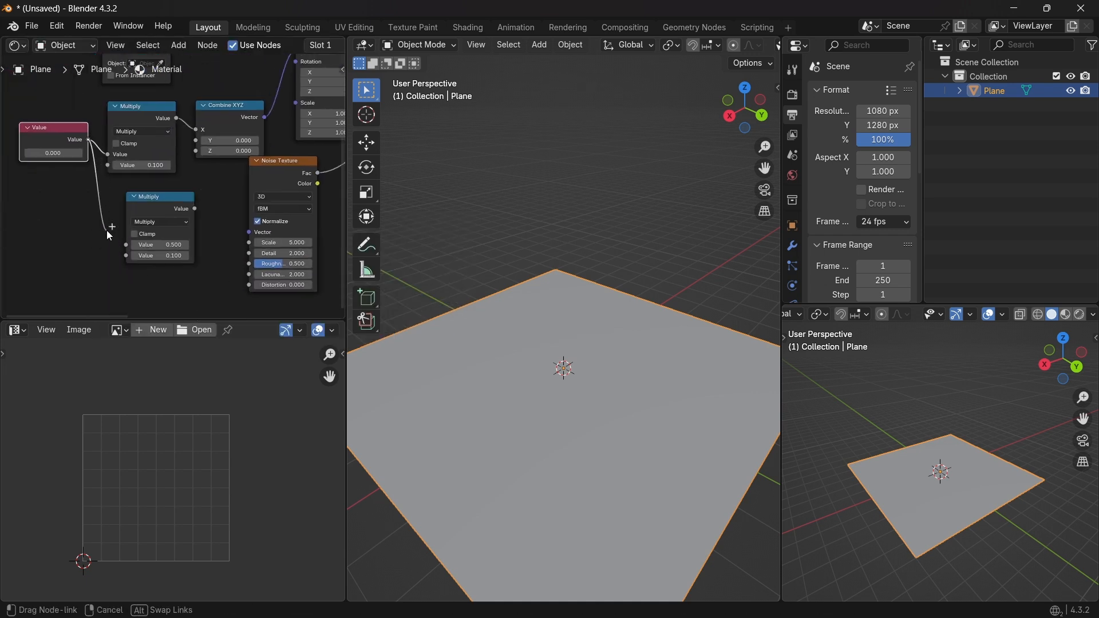
# - Link the Value node into both Multiply nodes and the second Multiply to Noise Texture Vector
pyautogui.moveTo(106, 230); pyautogui.dragTo(107, 231)
pyautogui.press('Escape')
pyautogui.moveTo(107, 230); pyautogui.dragTo(144, 215, button='middle')
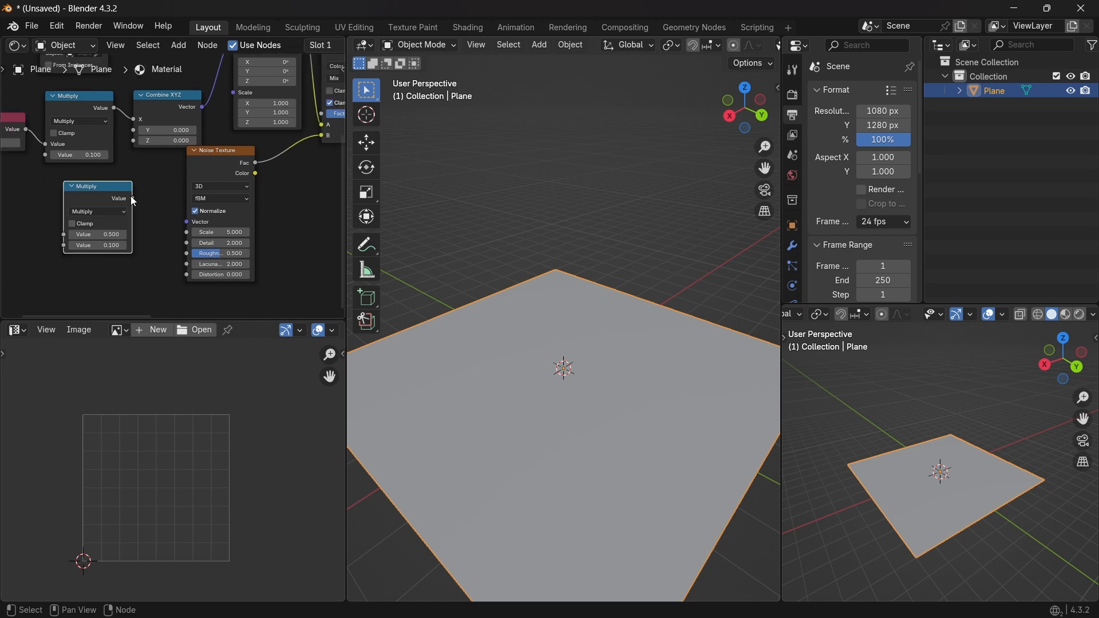
pyautogui.moveTo(131, 200); pyautogui.dragTo(187, 222)
pyautogui.scroll(3, 160, 239)
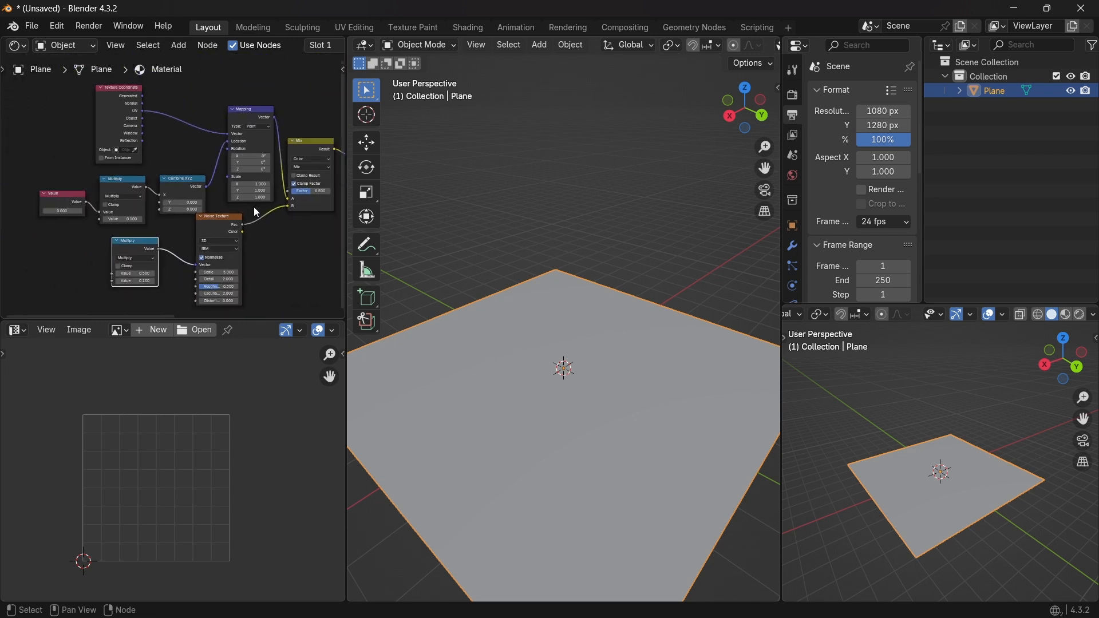
pyautogui.scroll(-3, 150, 163)
pyautogui.moveTo(150, 163)
pyautogui.mouseDown(button='middle')
pyautogui.moveTo(258, 189)
pyautogui.moveTo(303, 223)
pyautogui.mouseUp(button='middle')
pyautogui.press('Home')
pyautogui.click(741, 45)
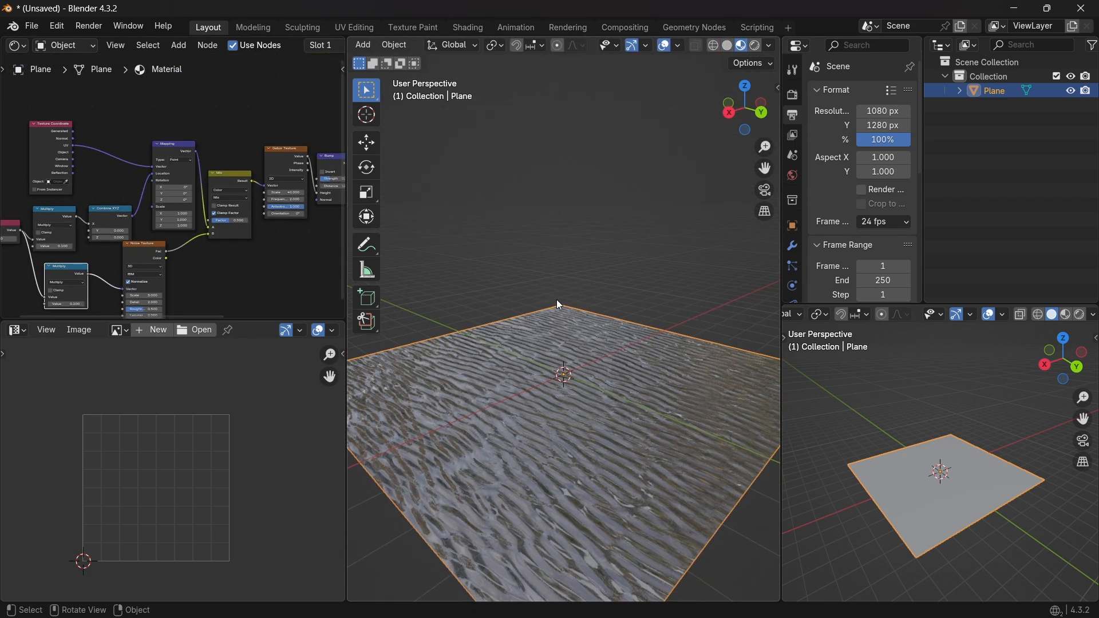
pyautogui.moveTo(556, 299); pyautogui.dragTo(556, 304, button='middle')
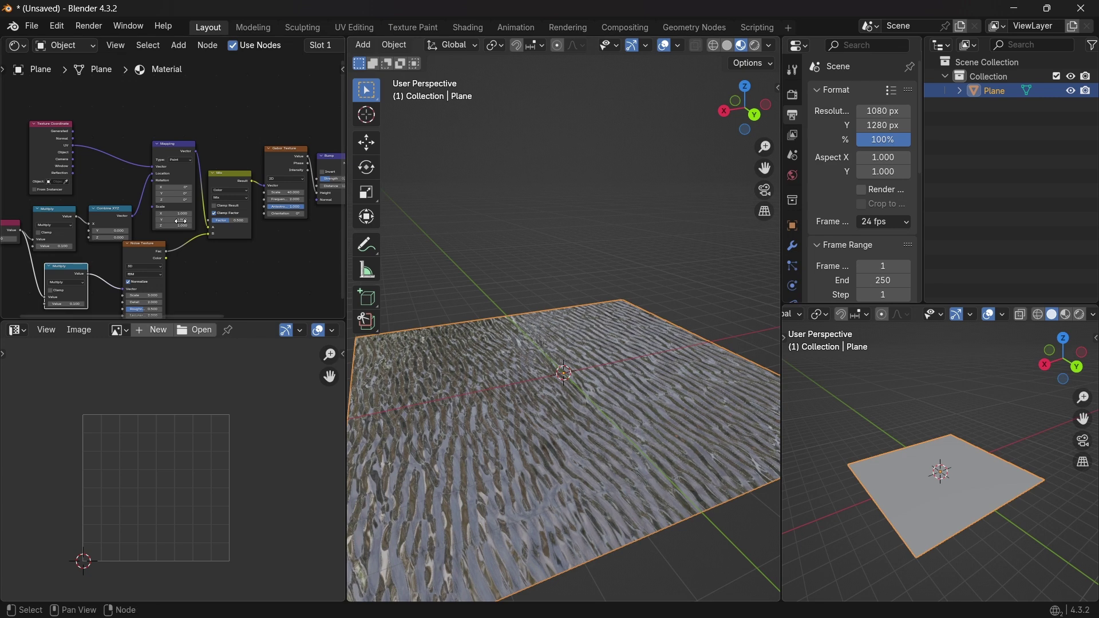
pyautogui.click(727, 45)
pyautogui.scroll(3, 237, 227)
pyautogui.scroll(3, 266, 211)
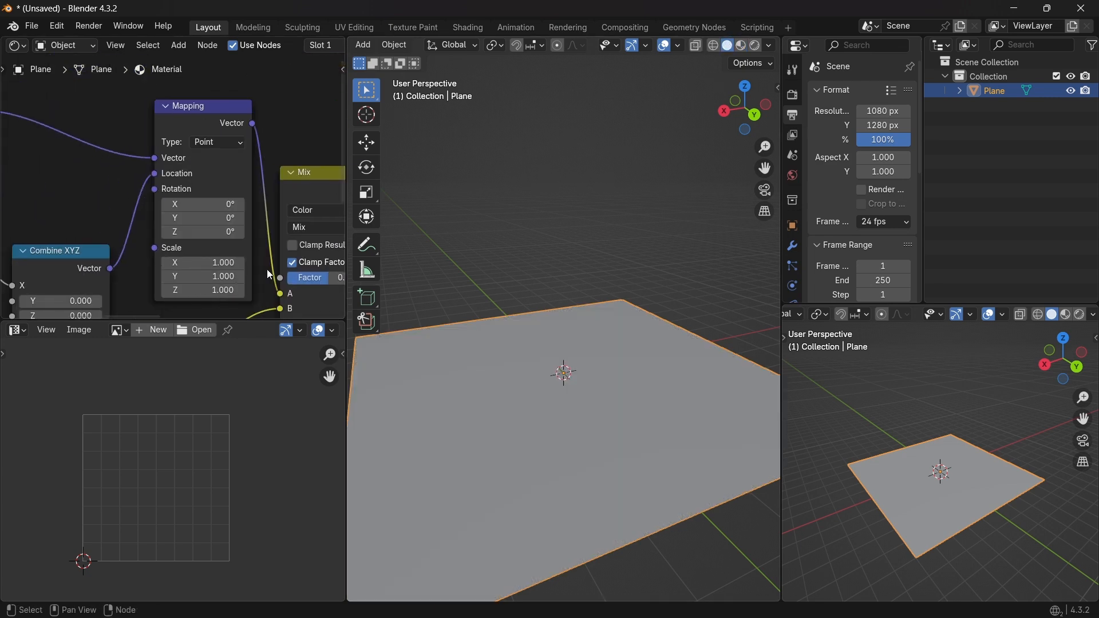